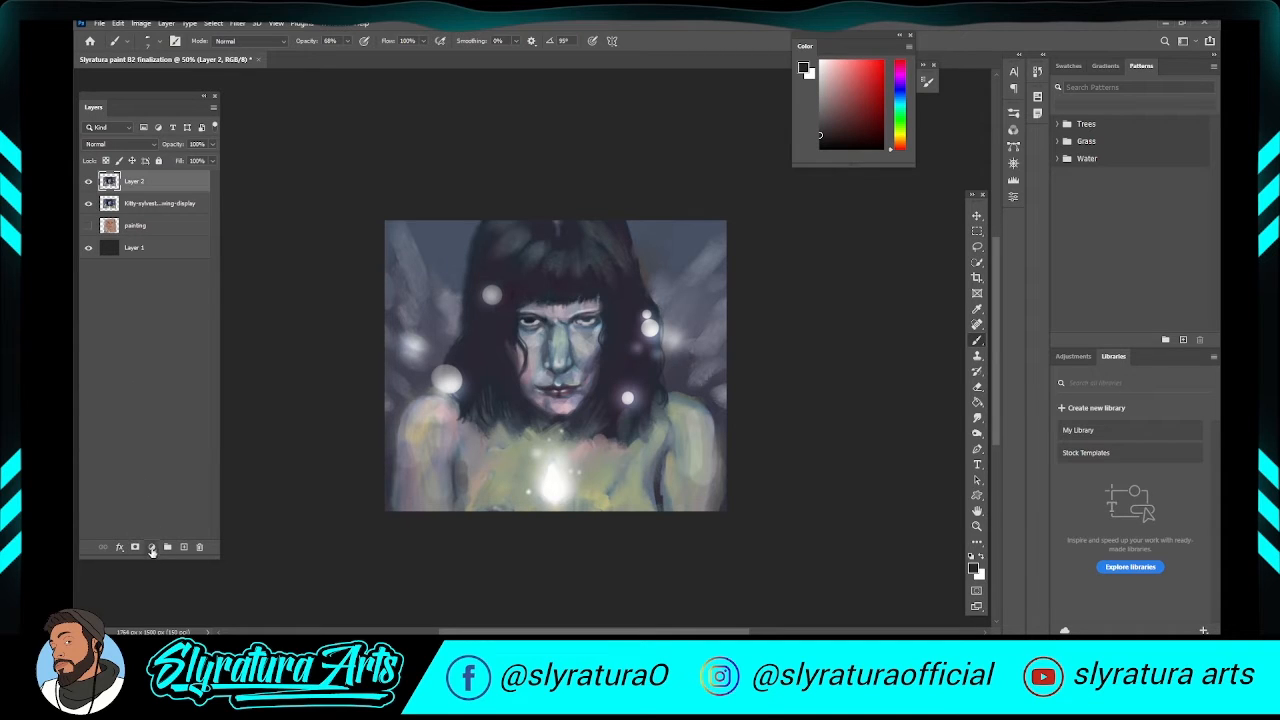
- Add a Vibrance adjustment layer above the painting, try different saturation strengths, and settle on a saturation of -3
left_click(152, 548)
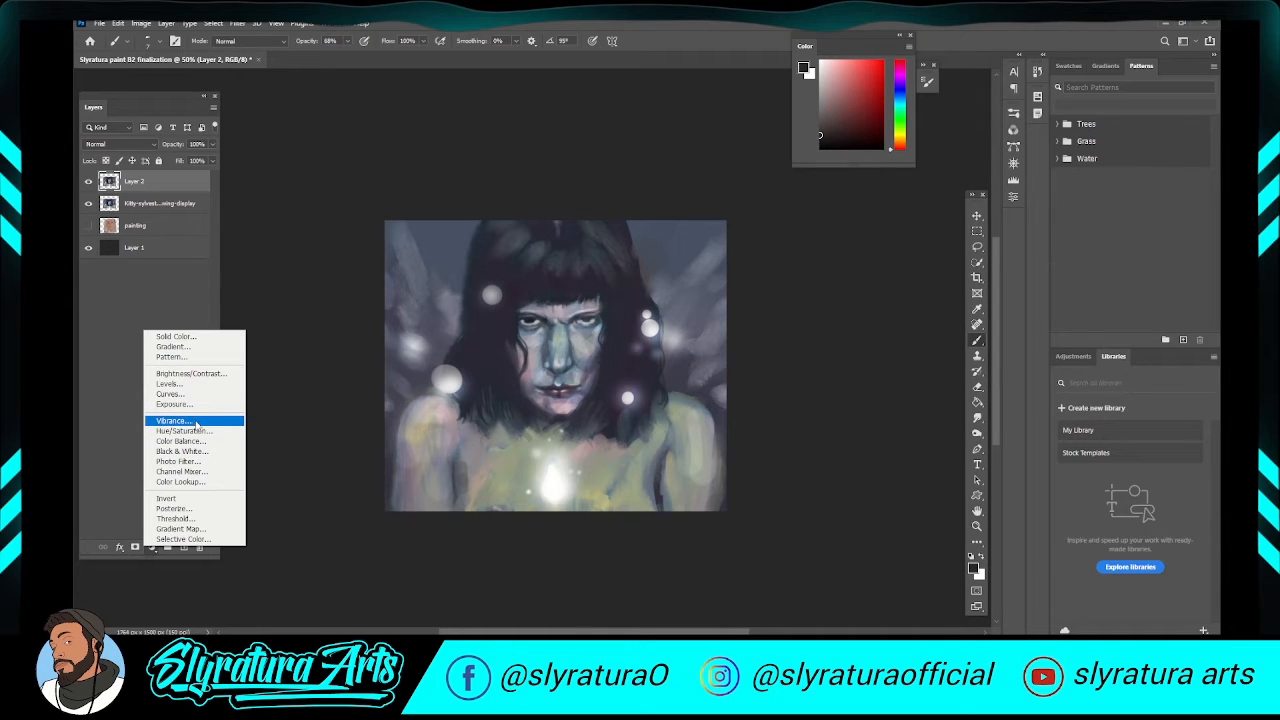
left_click(193, 424)
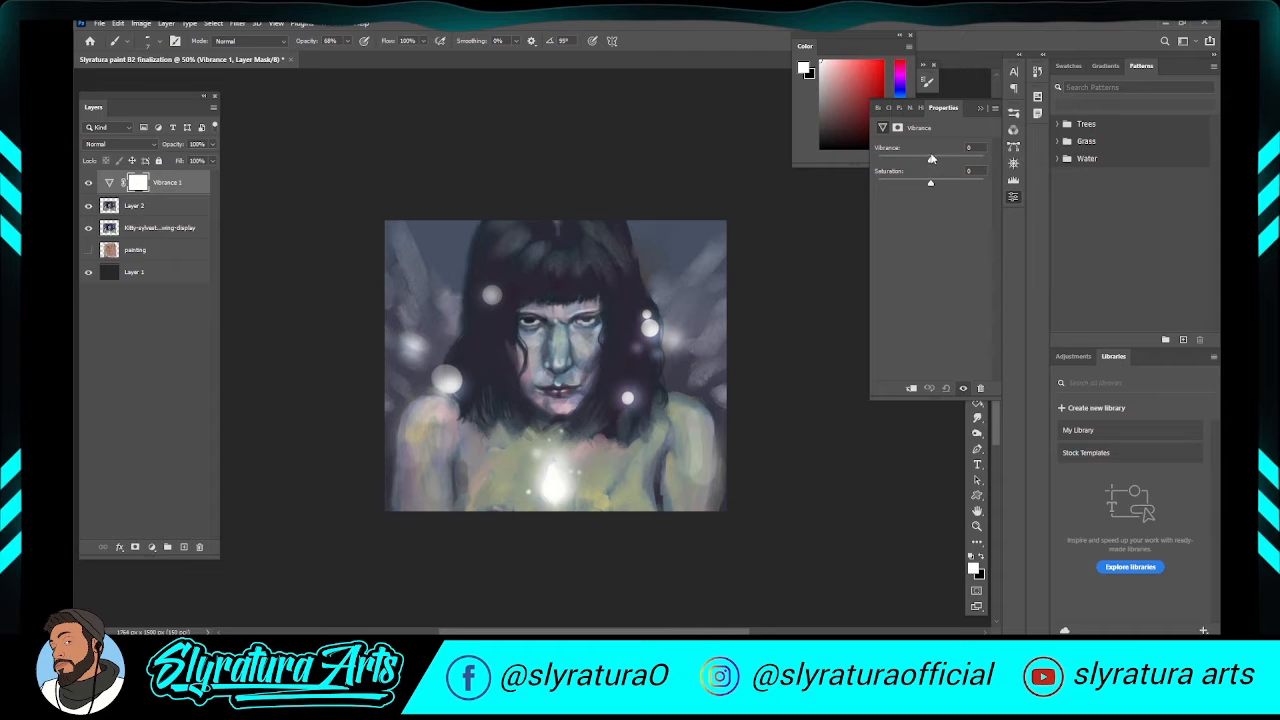
mouse_move(930, 162)
left_mouse_down()
mouse_move(972, 163)
mouse_move(889, 150)
left_mouse_up()
left_click_drag(890, 174, 885, 175)
left_click_drag(889, 174, 887, 174)
left_click_drag(888, 175, 885, 173)
left_click_drag(924, 186, 957, 189)
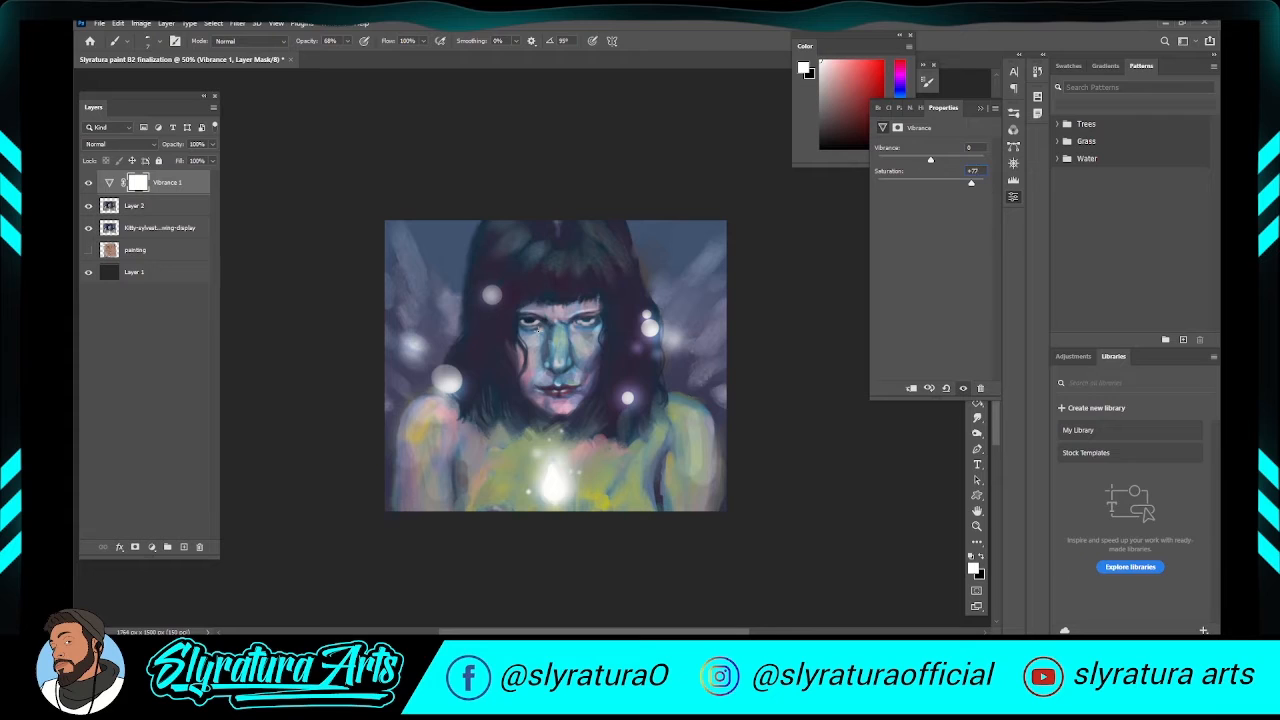
left_click_drag(896, 174, 849, 221)
- Add a Photo Filter adjustment layer using a warming filter and set its density to 27%
left_click(152, 547)
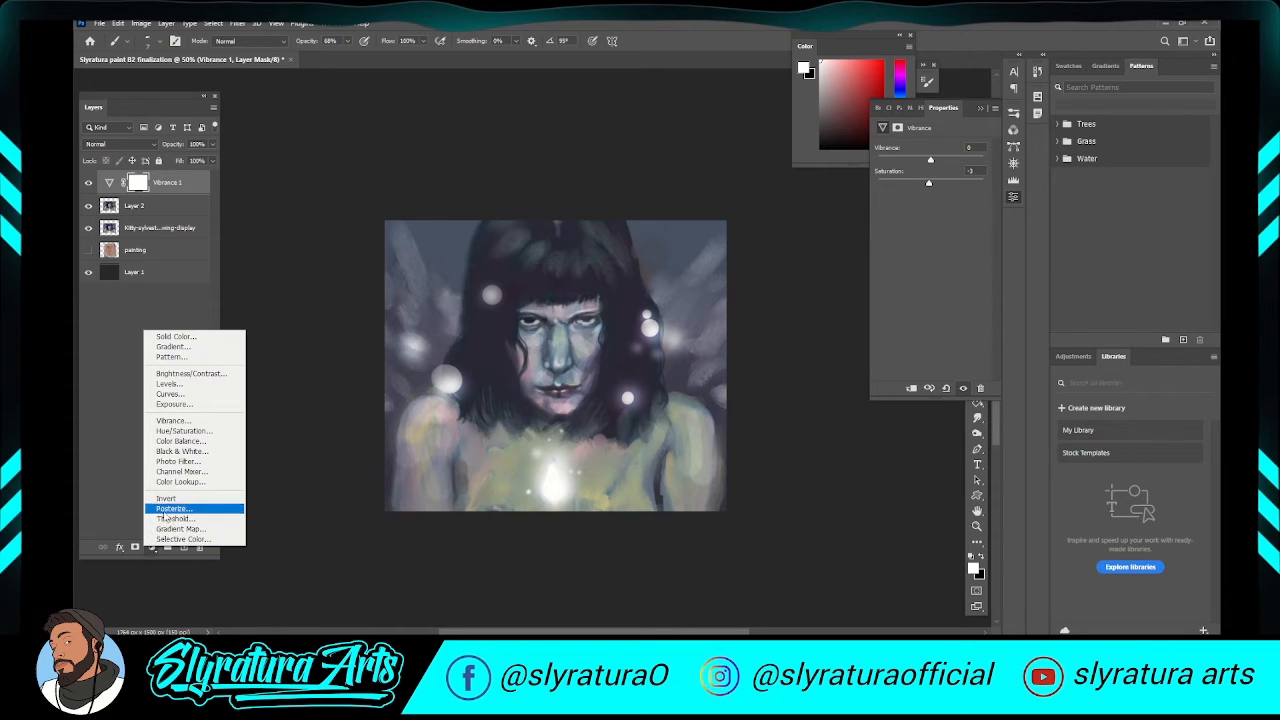
left_click(195, 464)
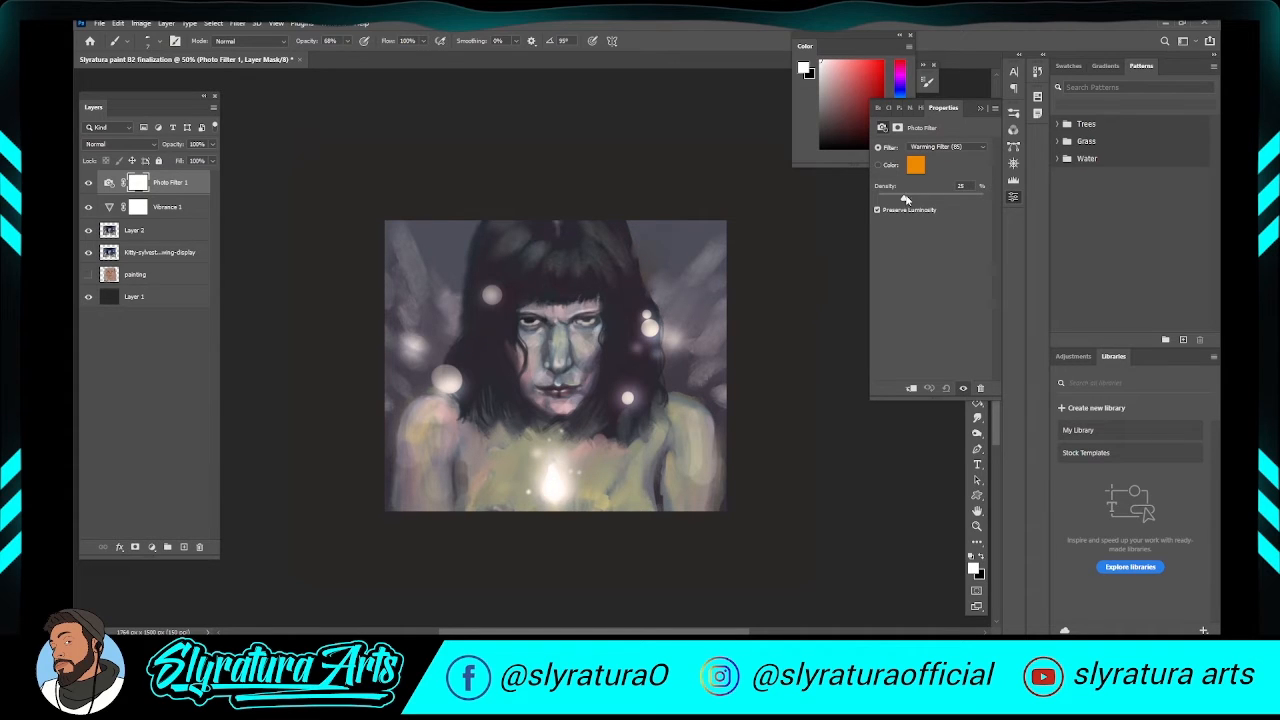
mouse_move(904, 198)
left_mouse_down()
mouse_move(944, 205)
mouse_move(887, 201)
mouse_move(900, 201)
left_mouse_up()
left_click_drag(905, 200, 906, 199)
- Change the photo filter's color to bright green and raise its density to 48%
left_click(917, 168)
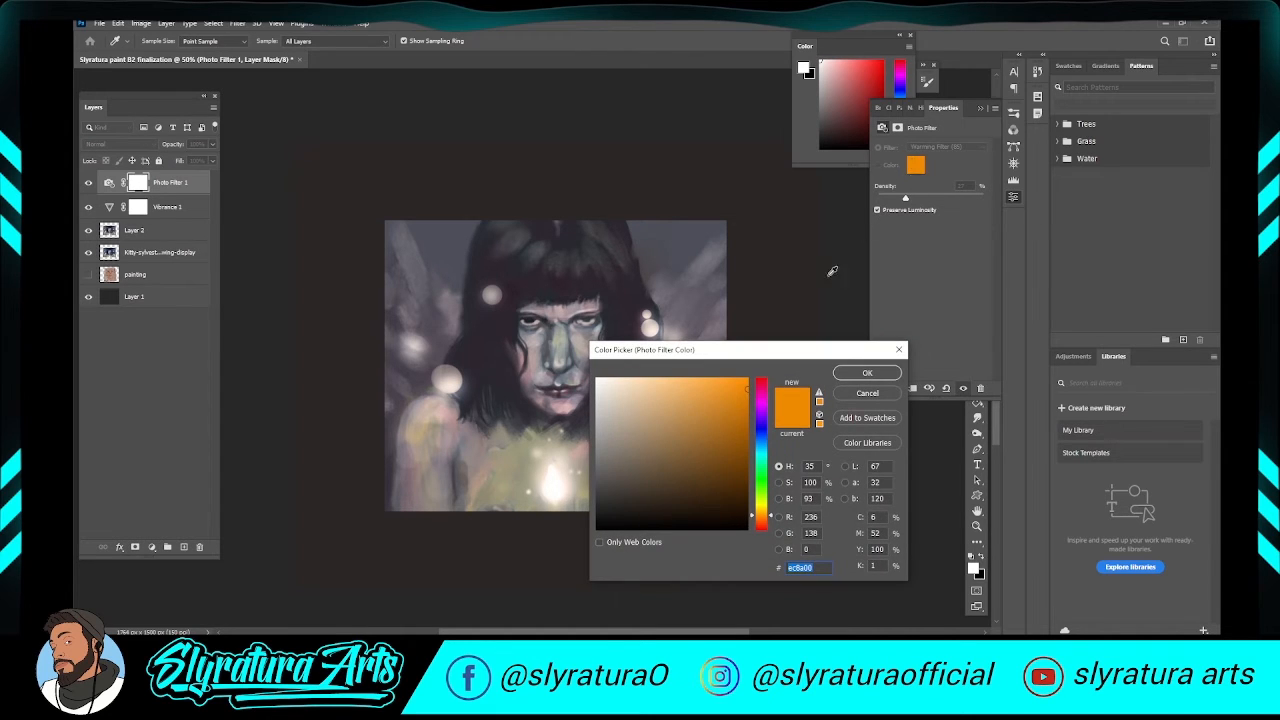
mouse_move(731, 418)
left_mouse_down()
mouse_move(735, 468)
mouse_move(762, 489)
mouse_move(736, 409)
mouse_move(736, 434)
mouse_move(711, 426)
mouse_move(740, 398)
left_mouse_up()
left_click(866, 373)
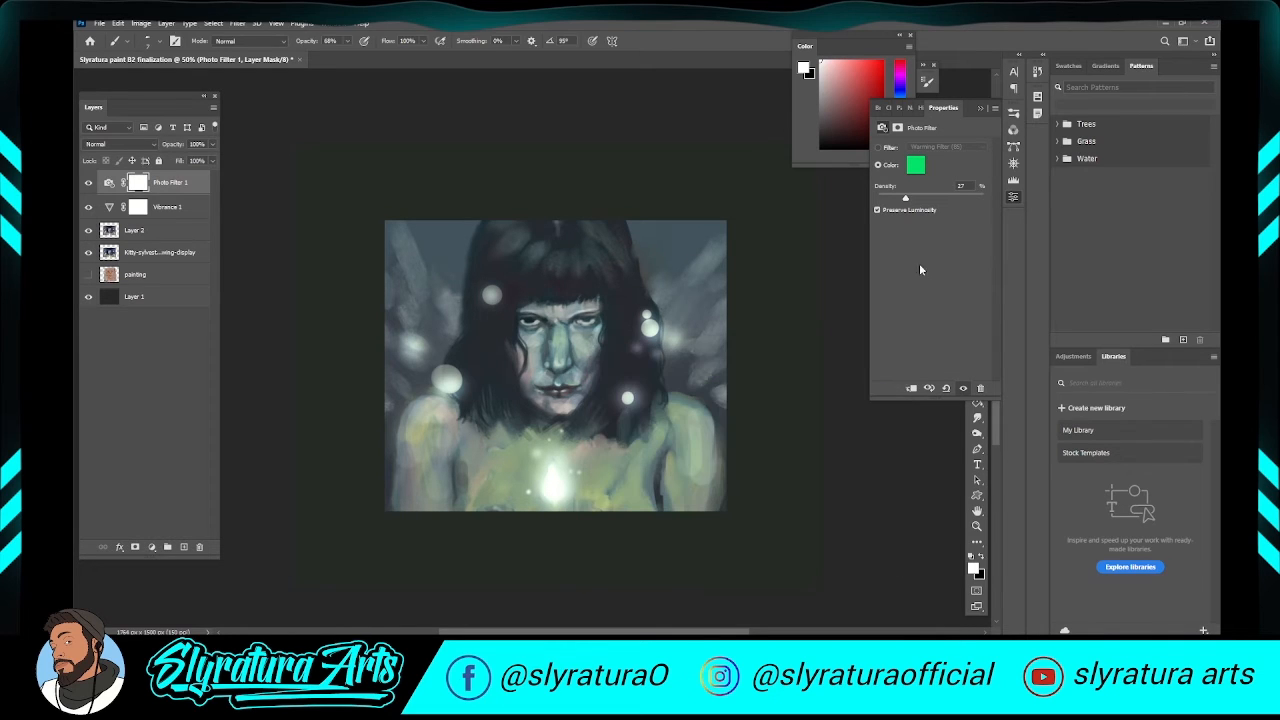
mouse_move(908, 199)
left_mouse_down()
mouse_move(942, 200)
mouse_move(929, 196)
left_mouse_up()
- Delete the Photo Filter adjustment layer
left_click(195, 208)
left_click(152, 547)
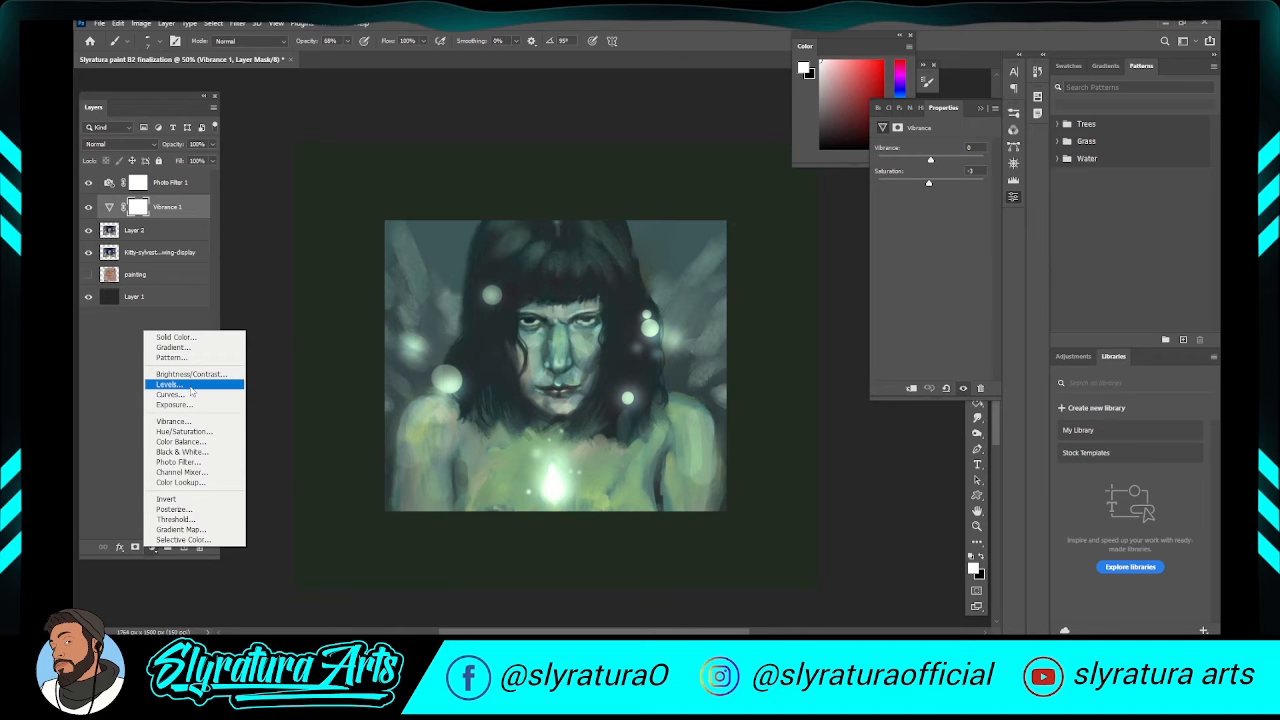
left_click(184, 184)
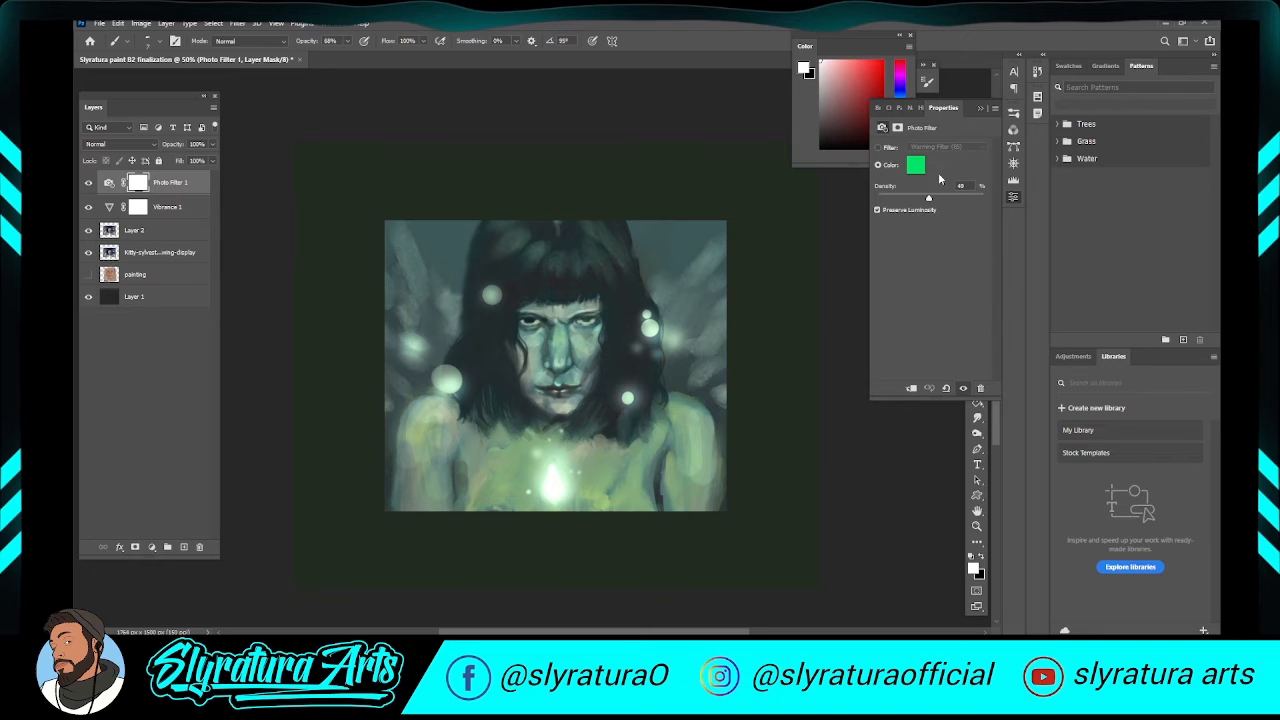
left_click(980, 389)
left_click(594, 252)
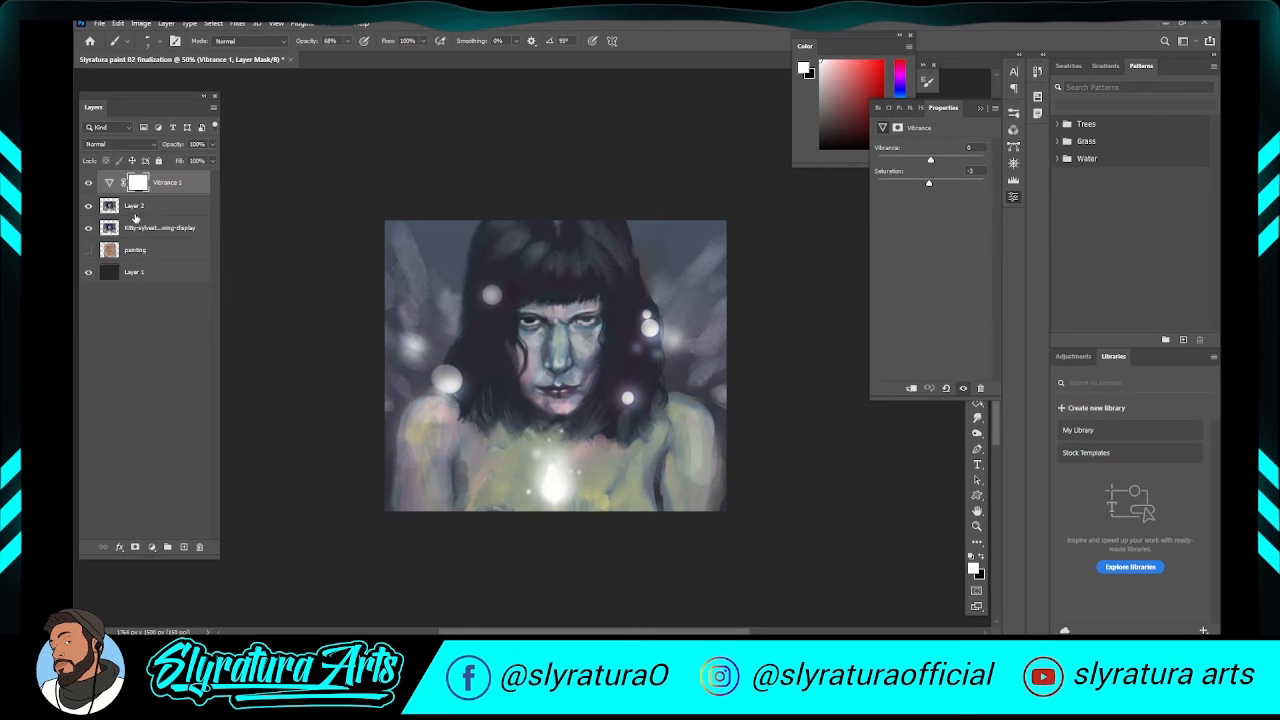
- Add a Levels adjustment layer, darken the midtones to 0.72, and invert its mask to black
left_click(152, 547)
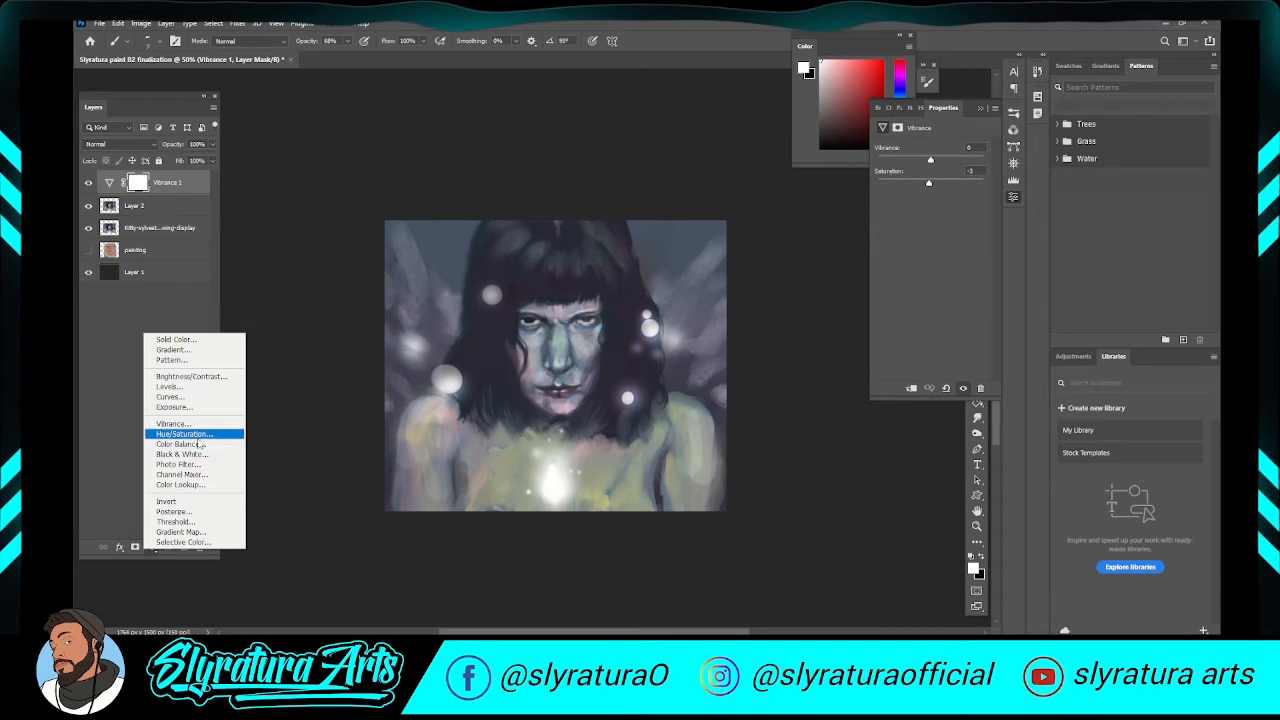
left_click(198, 386)
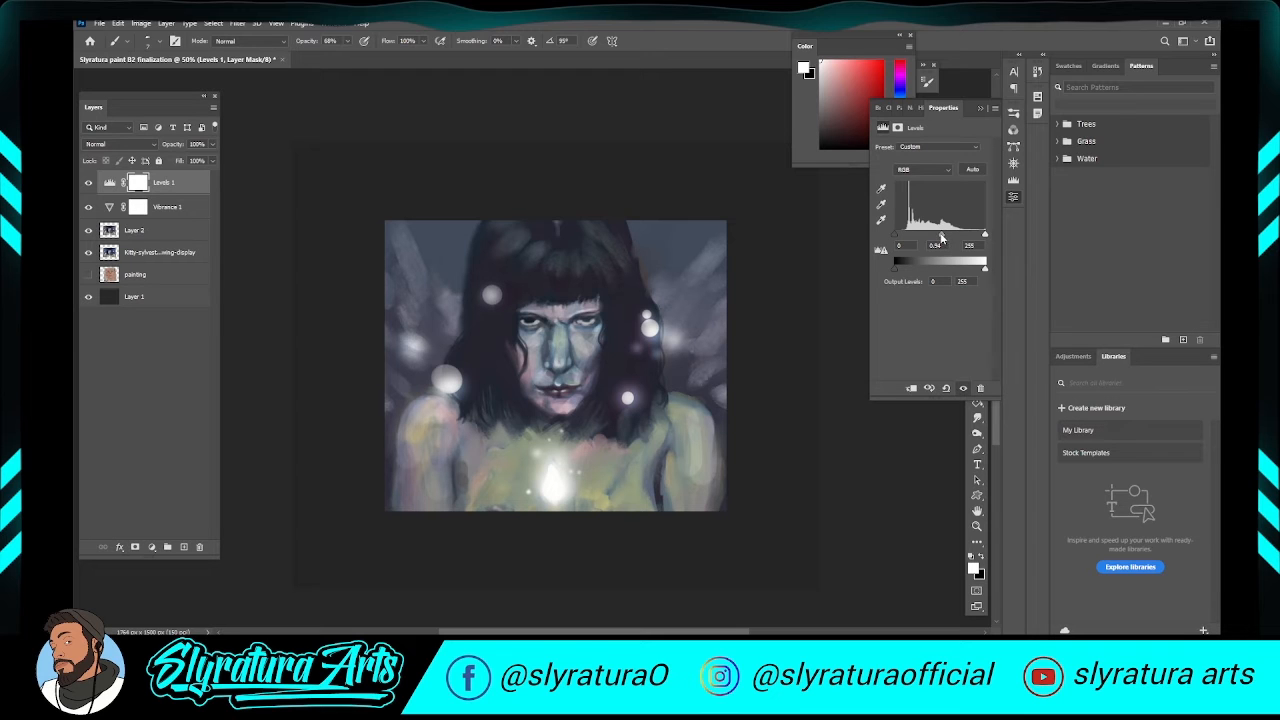
left_click_drag(940, 238, 950, 236)
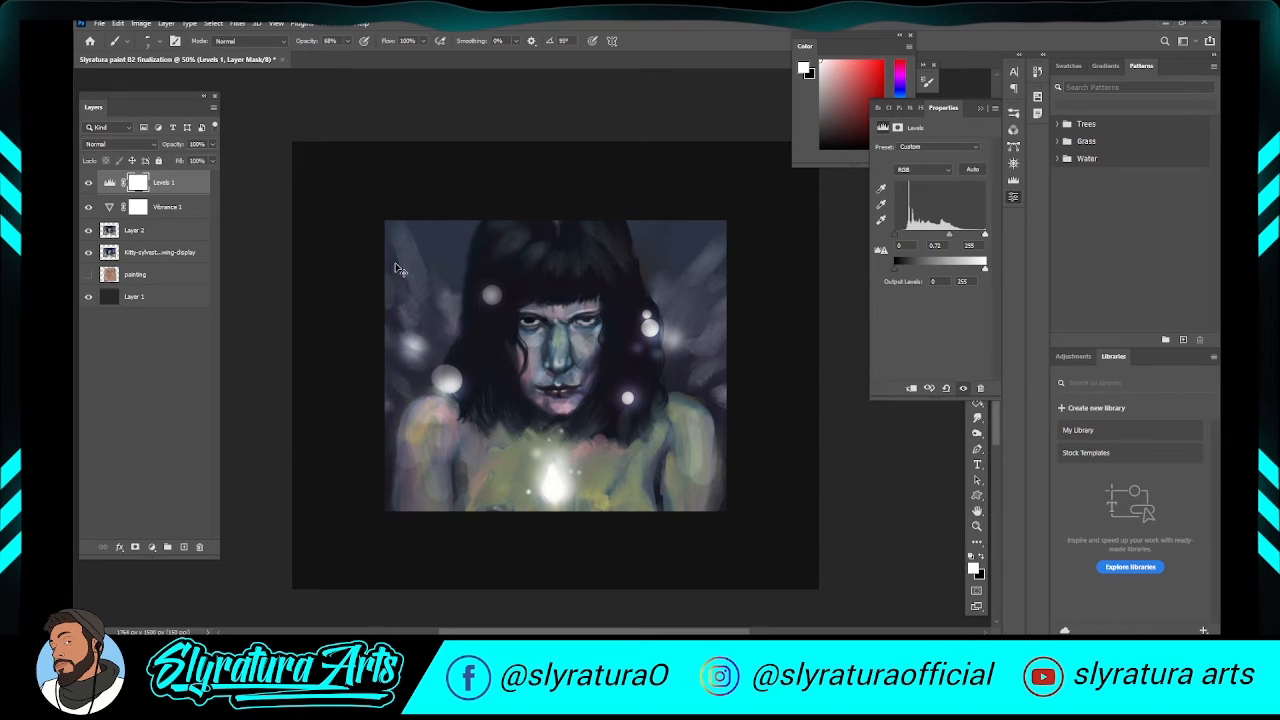
key("ctrl+i")
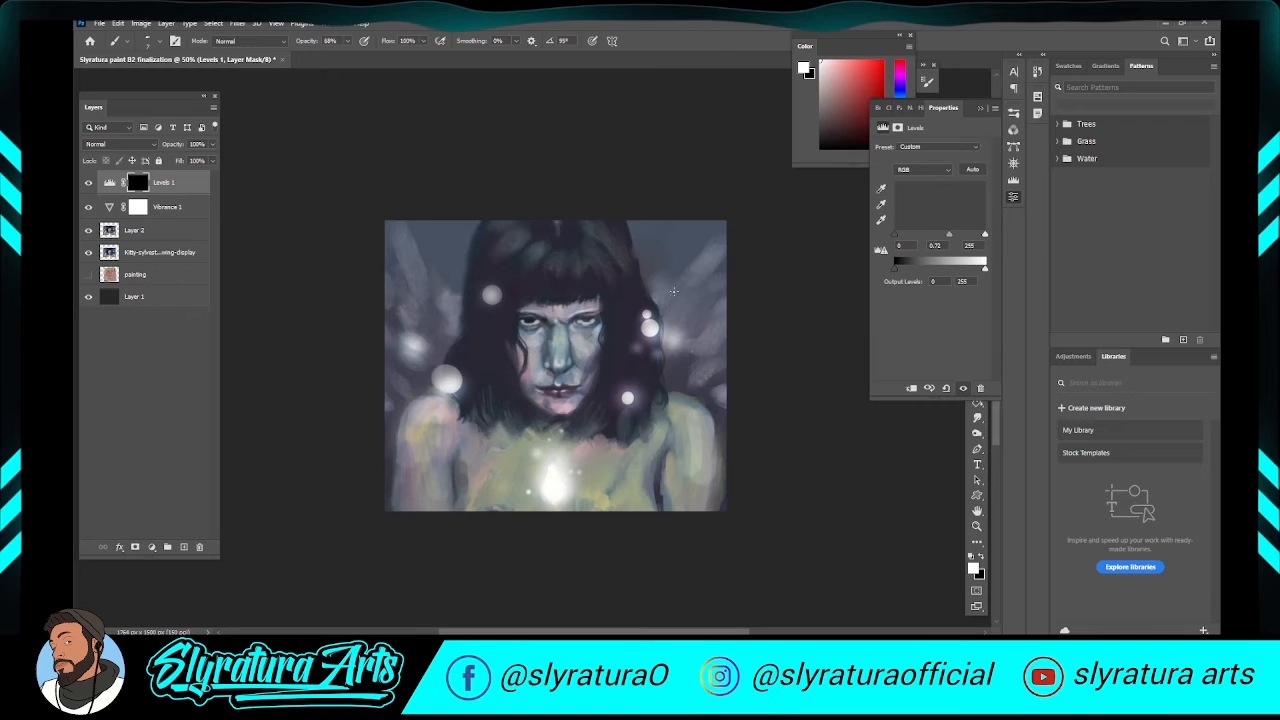
- Choose the Soft Round brush with 0% hardness and enlarge it, keeping white as the foreground color
right_click(688, 298)
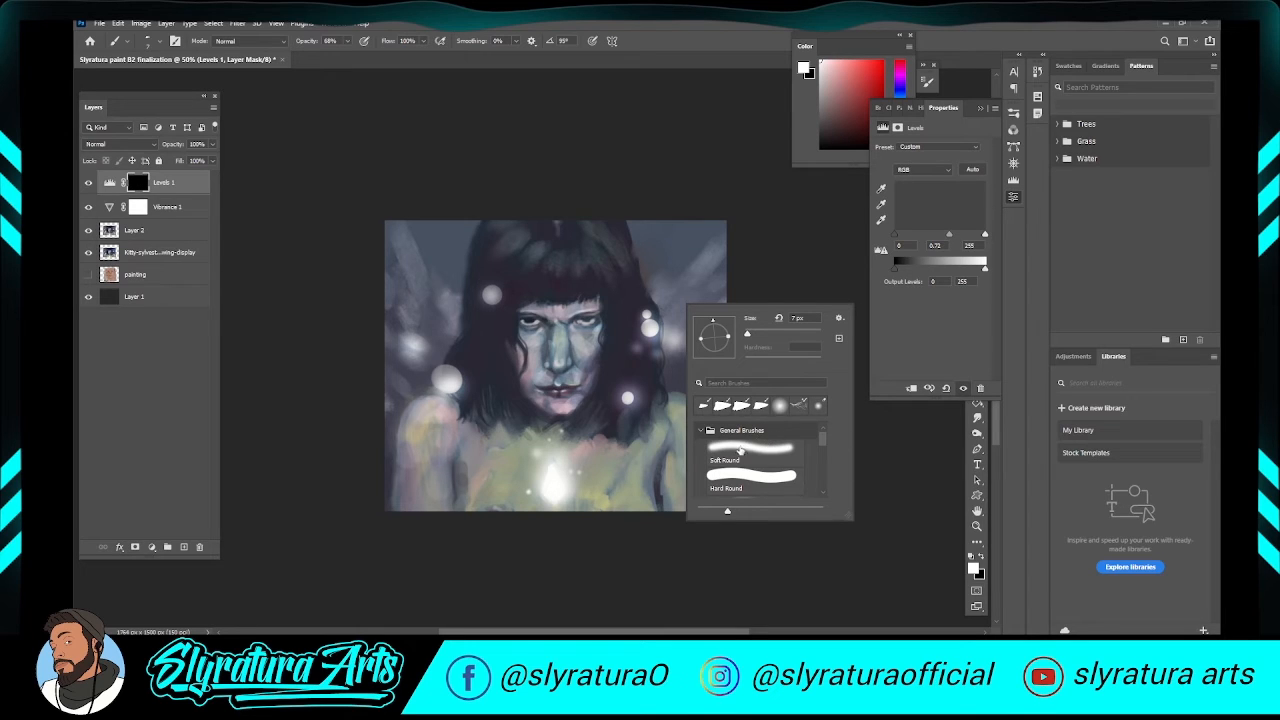
left_click(742, 447)
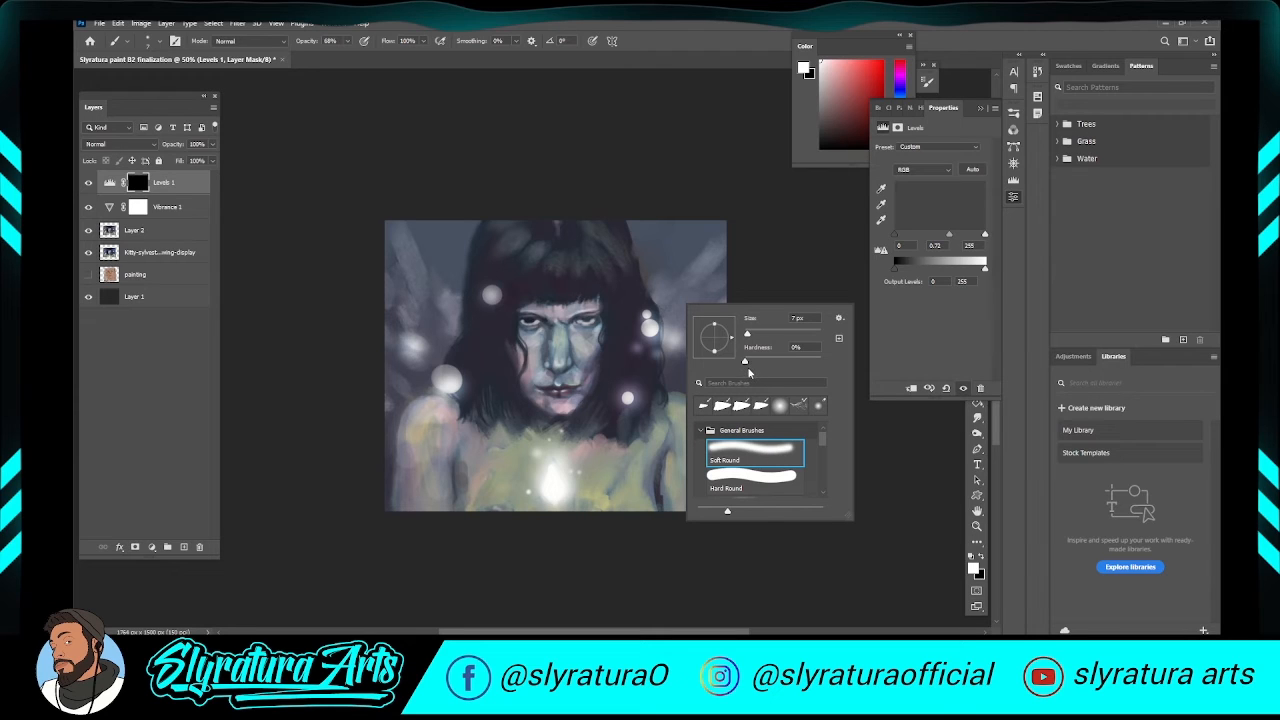
left_click(976, 566)
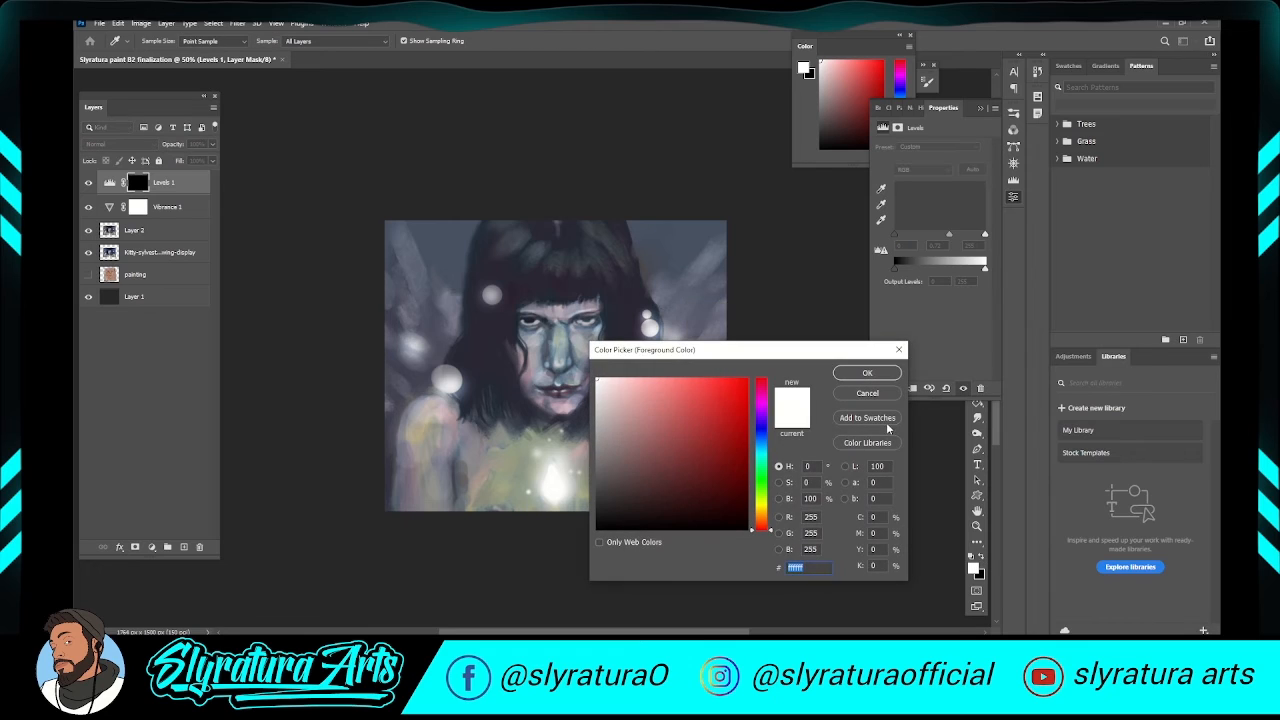
left_click(868, 394)
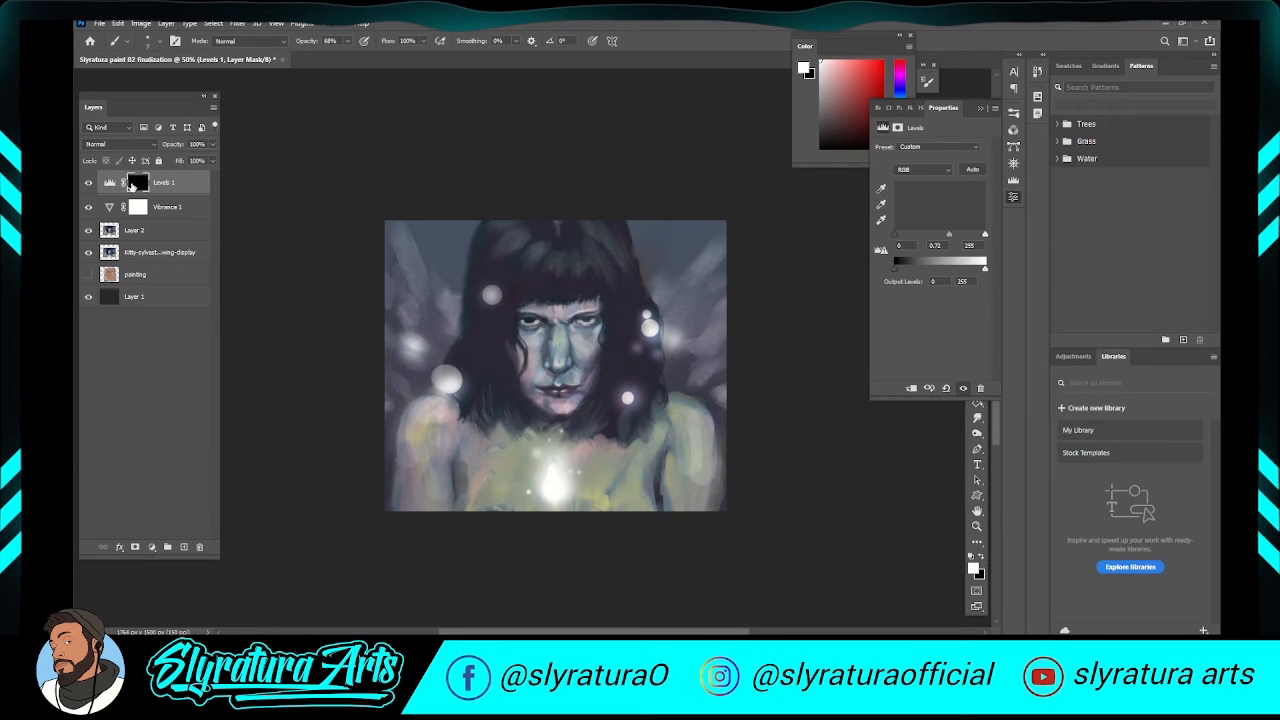
right_click(515, 359)
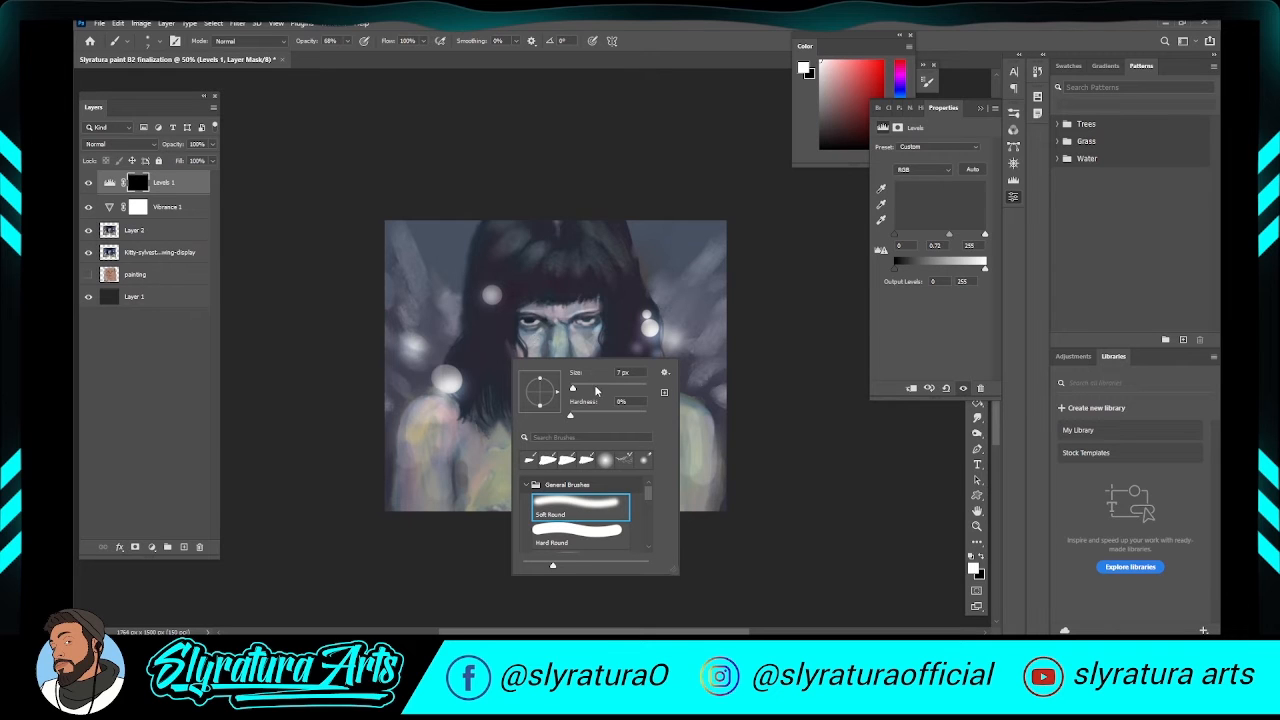
left_click_drag(596, 390, 606, 390)
- Paint white on the Levels mask over both eyes and lower the brush opacity to 30%
left_click(588, 320)
left_click(529, 320)
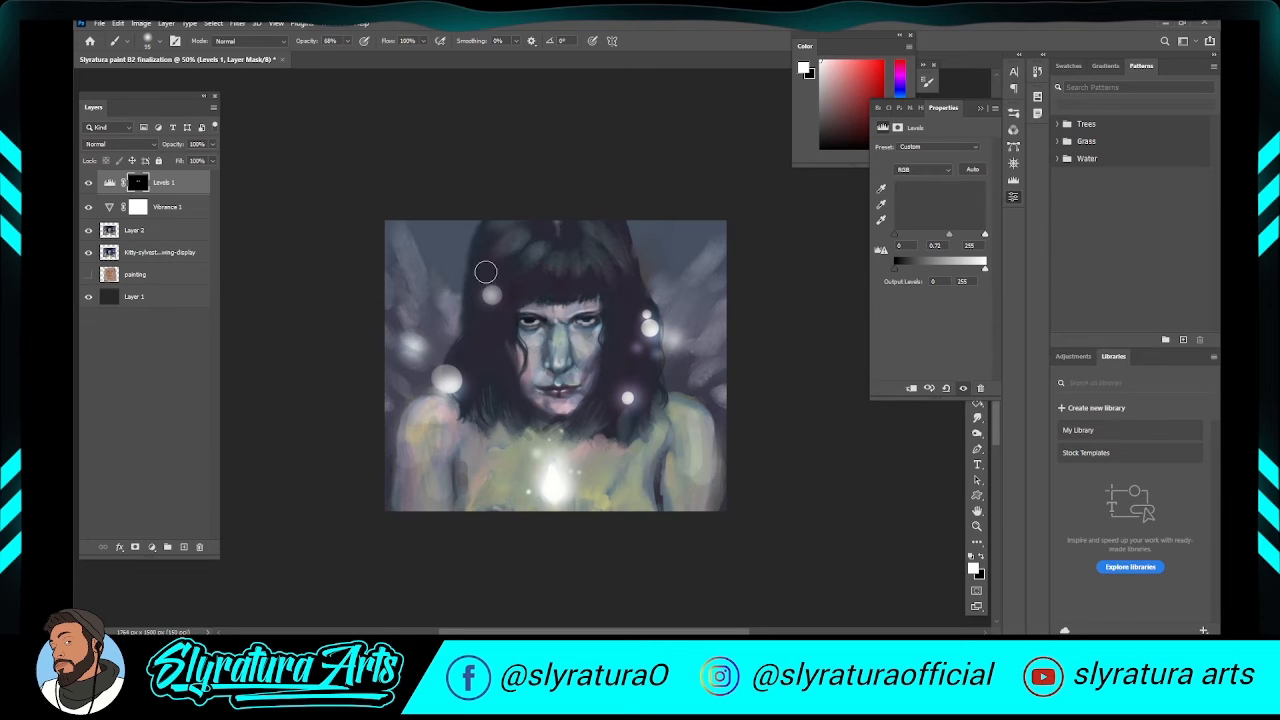
left_click_drag(306, 45, 291, 48)
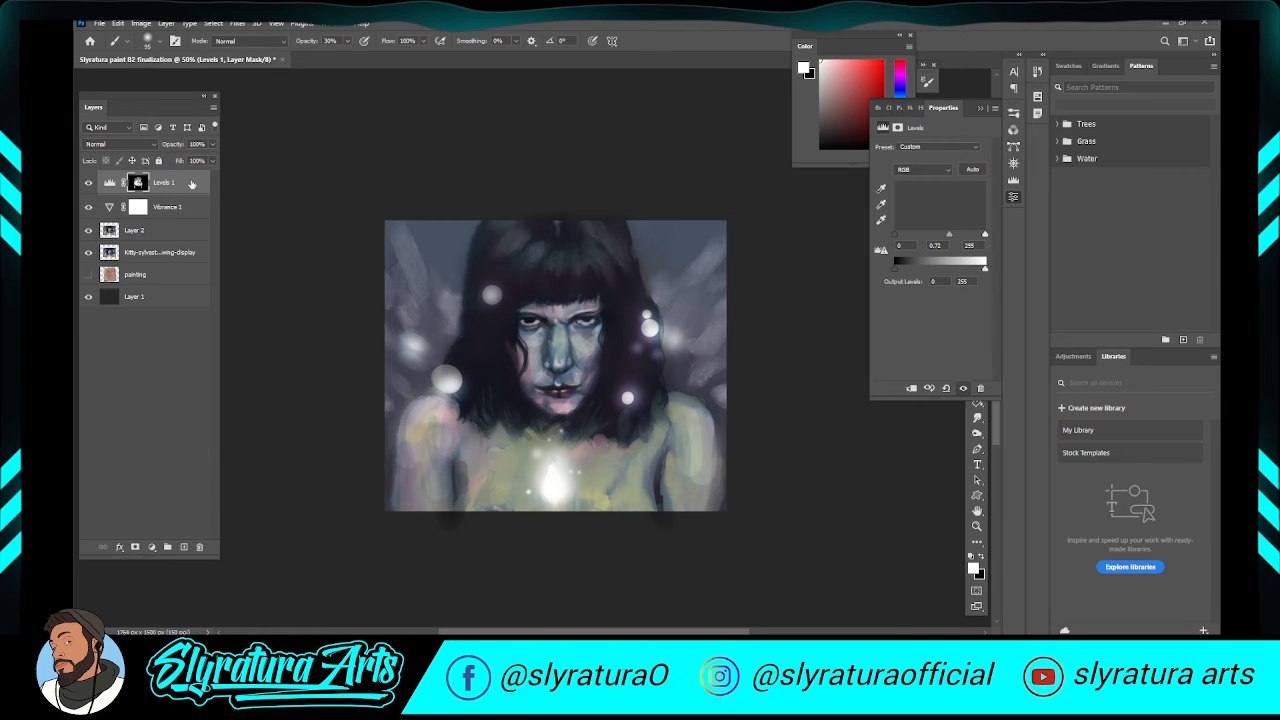
- Delete the Levels adjustment layer
left_click_drag(192, 183, 198, 548)
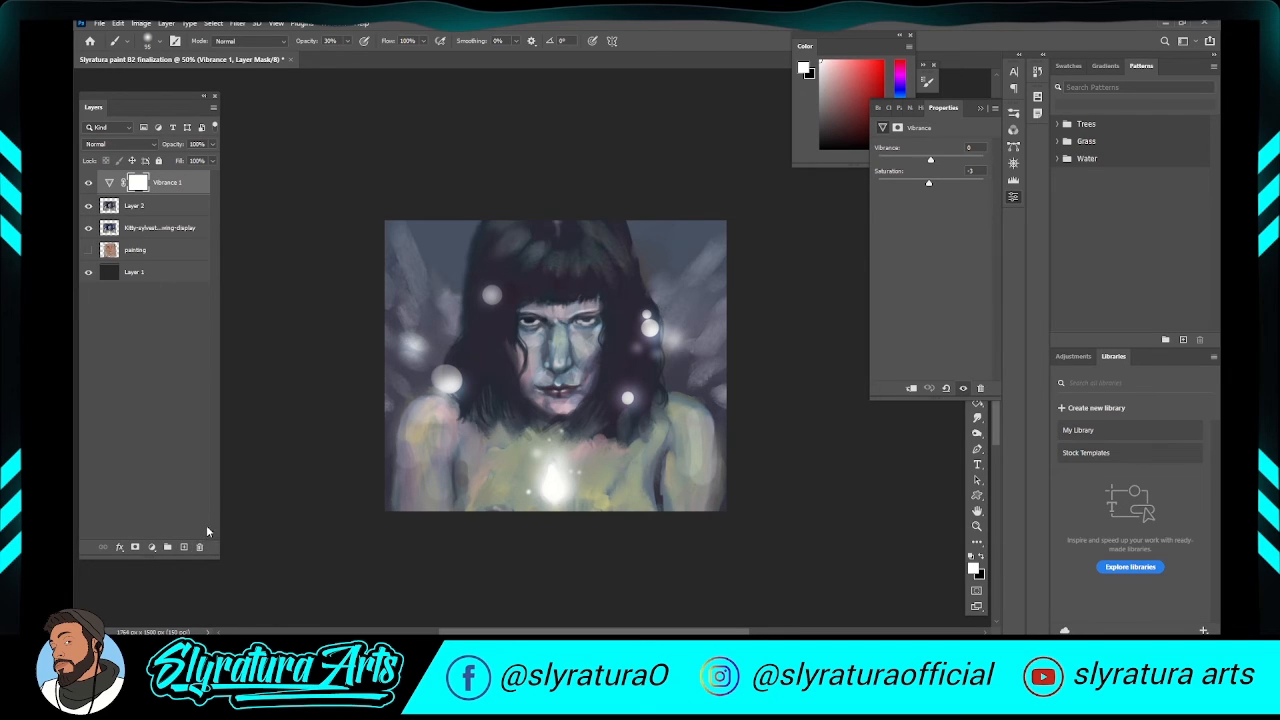
- Add a Hue/Saturation adjustment layer with lightness +1 and saturation +41, and invert its mask to black
left_click(152, 547)
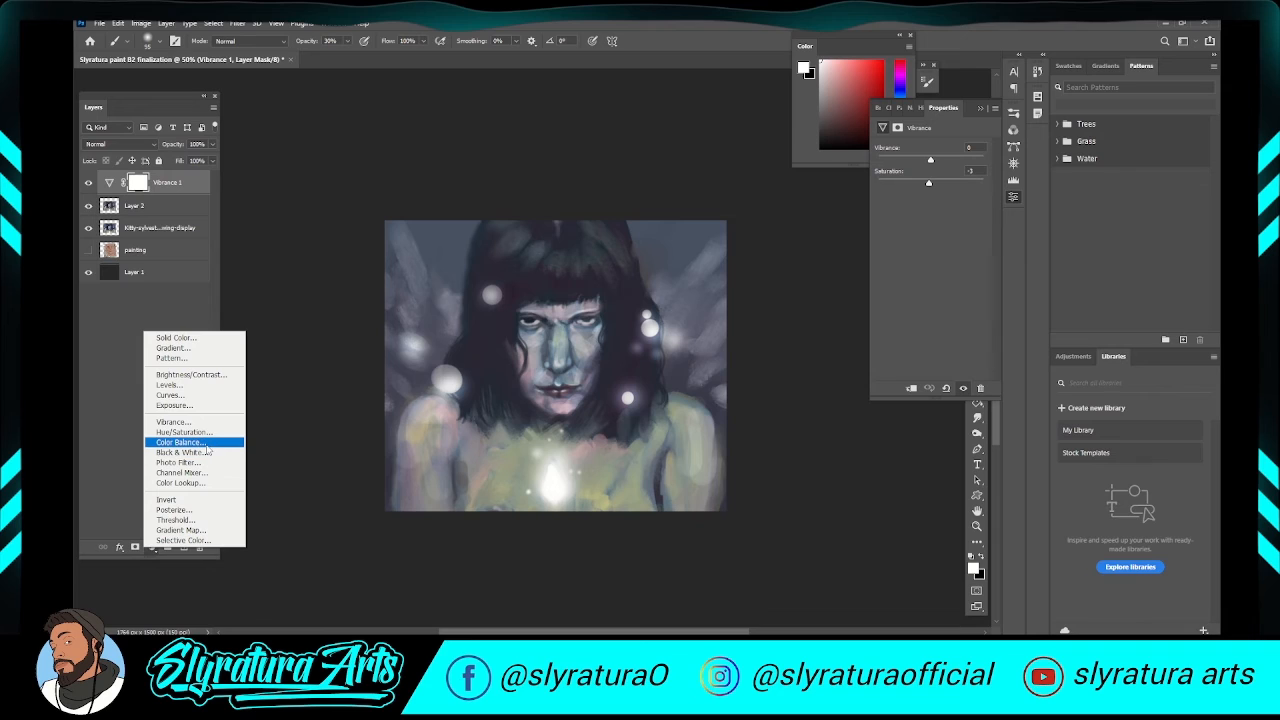
left_click(215, 432)
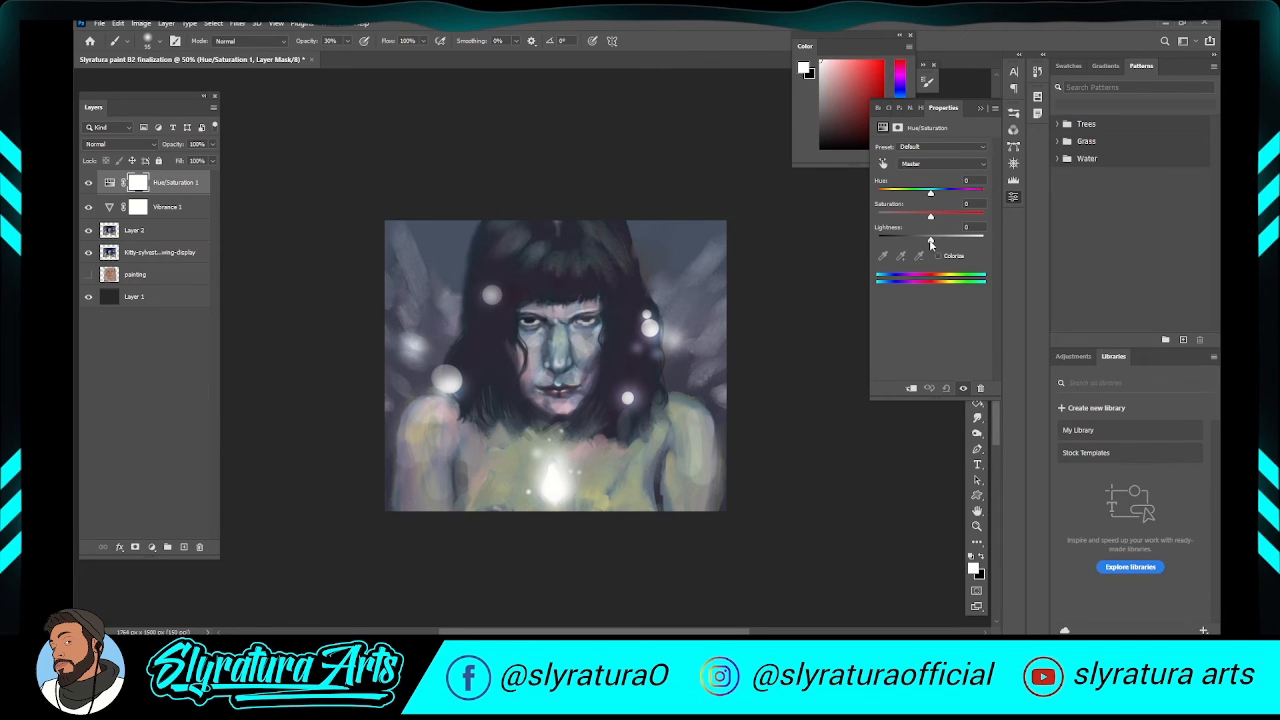
left_click_drag(931, 242, 913, 286)
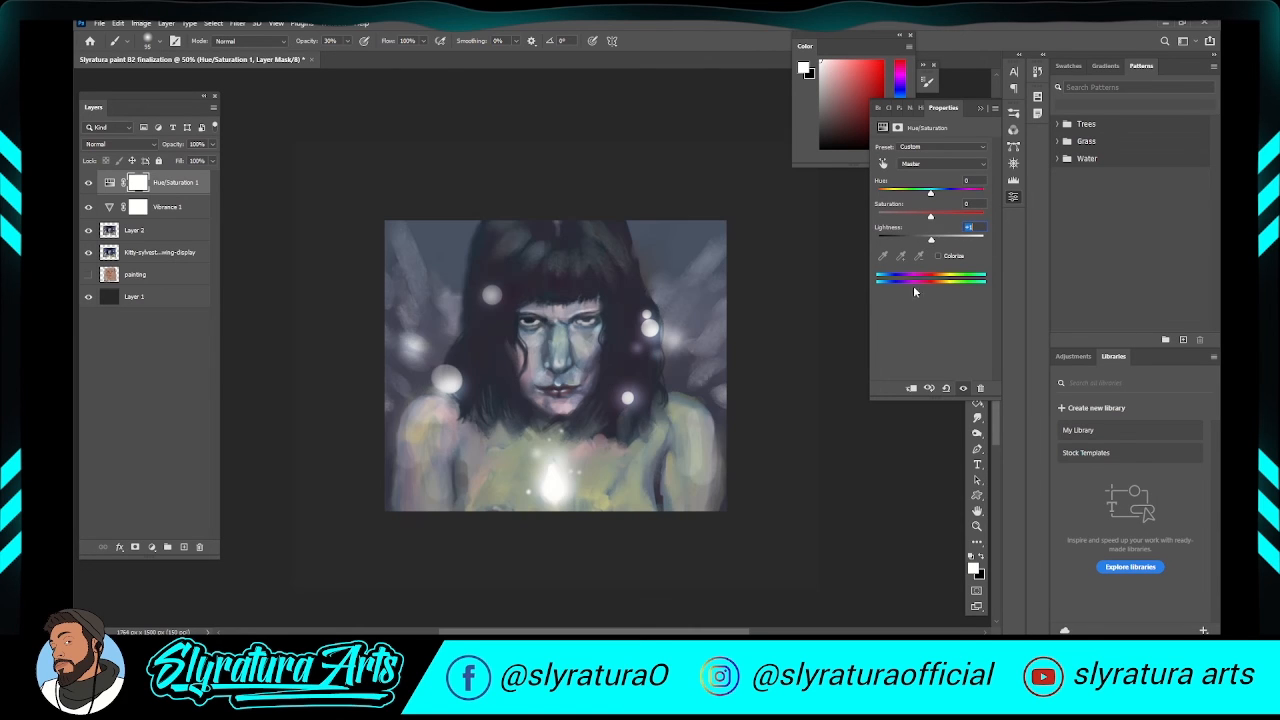
left_click(932, 217)
left_click_drag(932, 219, 942, 219)
key("ctrl+i")
- Paint white on the Hue/Saturation mask over the eyes, mouth and rest of the face to intensify their color
left_click_drag(548, 320, 568, 321)
mouse_move(540, 388)
left_mouse_down()
mouse_move(578, 395)
mouse_move(593, 349)
mouse_move(540, 378)
left_mouse_up()
mouse_move(544, 315)
left_mouse_down()
mouse_move(602, 337)
mouse_move(552, 433)
mouse_move(559, 420)
mouse_move(546, 416)
mouse_move(594, 448)
mouse_move(588, 433)
left_mouse_up()
- Add a Curves adjustment layer, pull the curve's midpoint up at input 113 to brighten strongly, and invert its mask to black
left_click(152, 547)
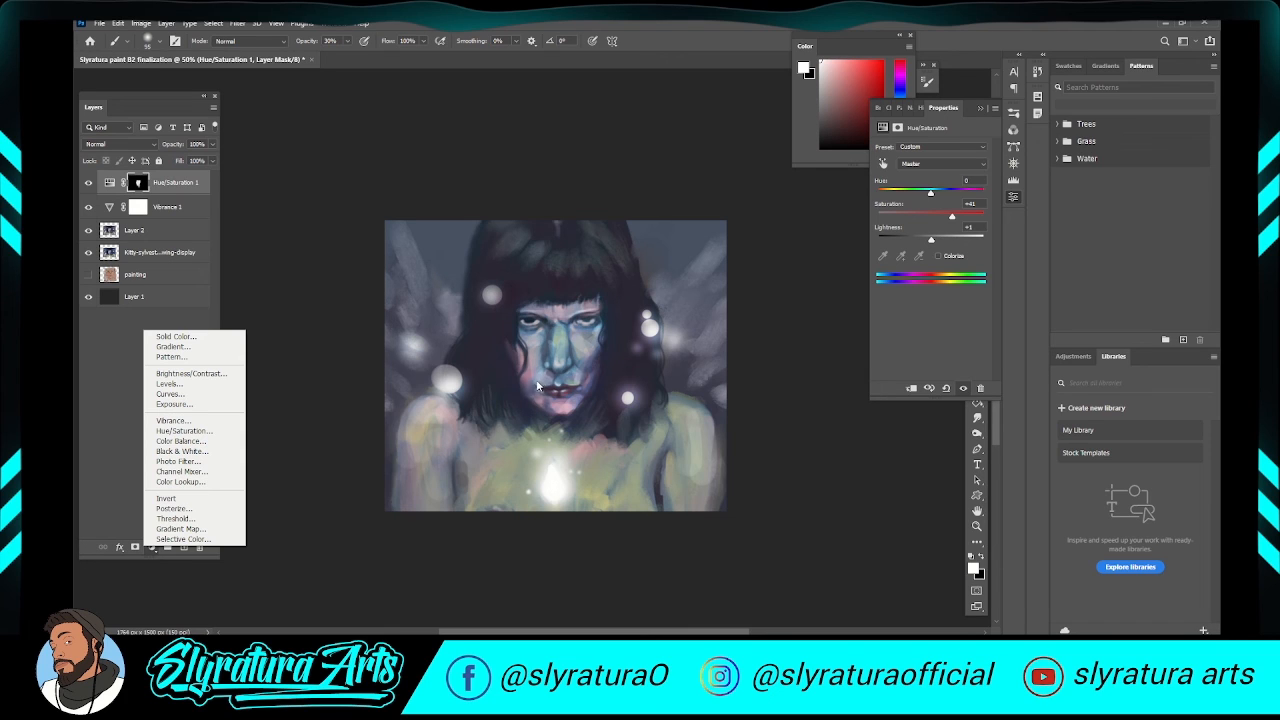
left_click(194, 397)
left_click_drag(940, 220, 938, 187)
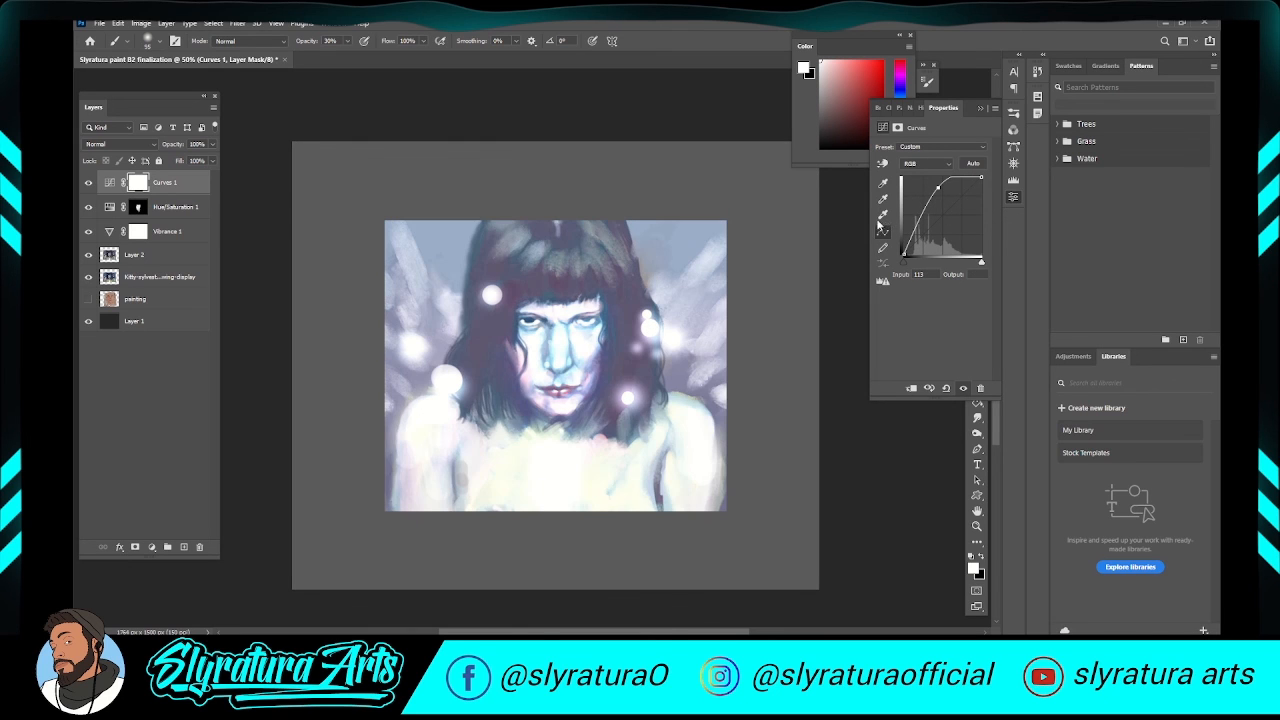
key("ctrl+i")
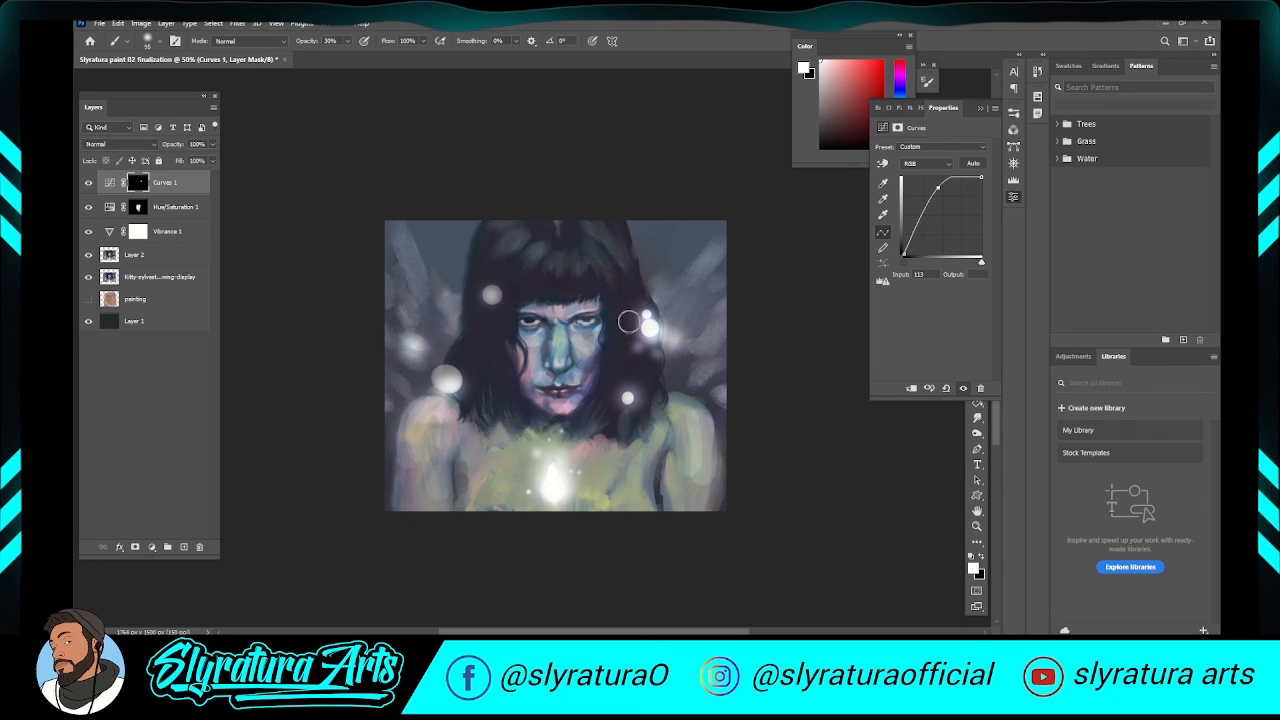
- Paint white on the Curves mask over the glowing orbs around the figure to brighten them
left_click_drag(496, 298, 497, 300)
left_click_drag(447, 380, 449, 381)
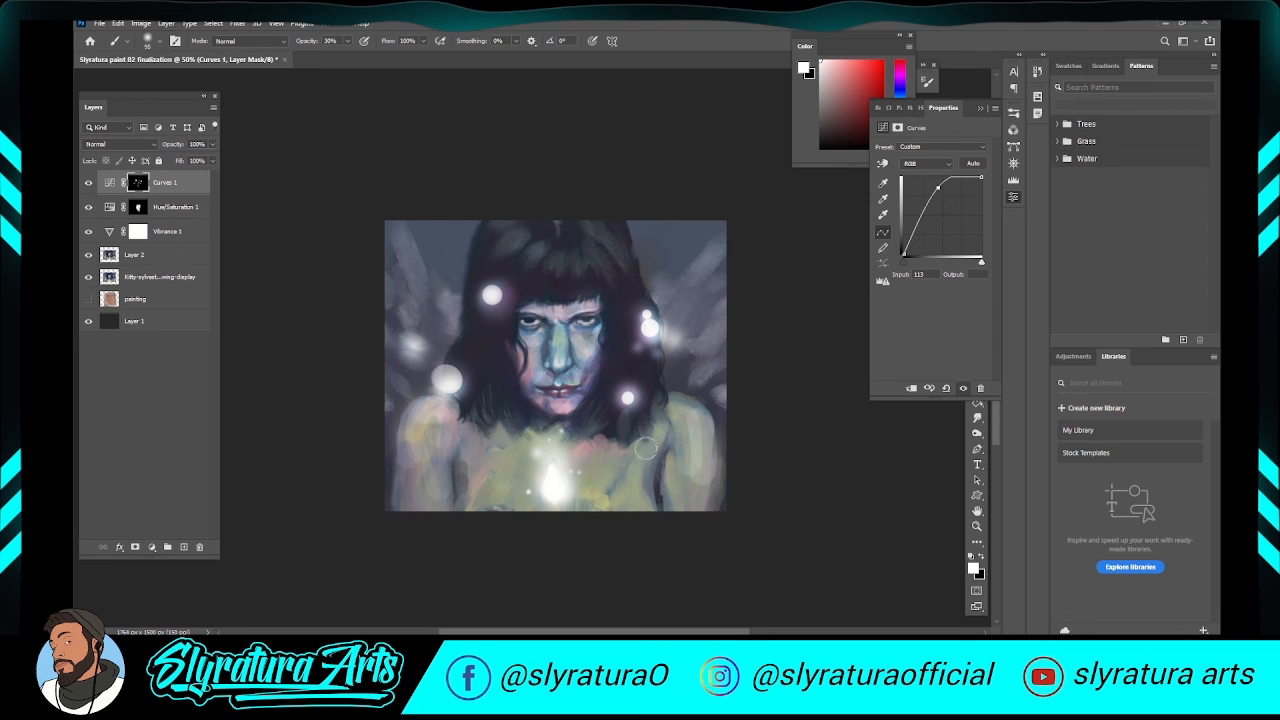
scroll(645, 447, "up", 1)
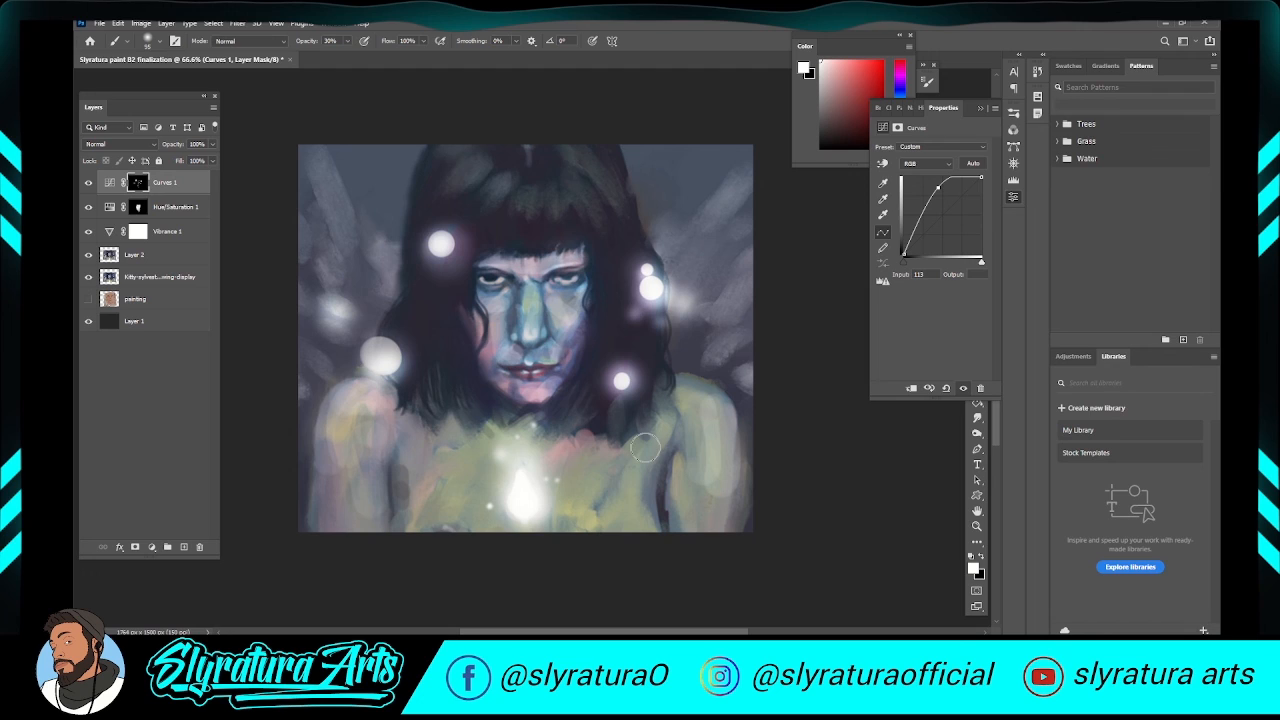